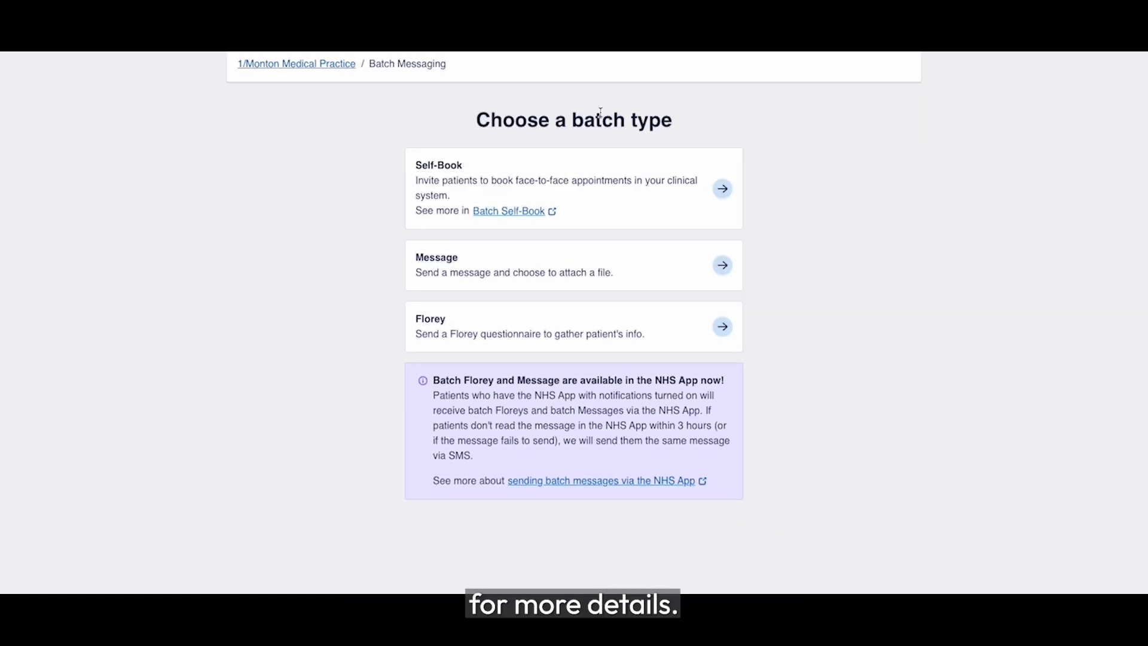
Start a new batch of type Message and enter "free text" as the message body.
{"action": "left_click", "coordinate": [722, 266]}
{"action": "scroll", "coordinate": [719, 273], "scroll_direction": "down", "scroll_amount": 1}
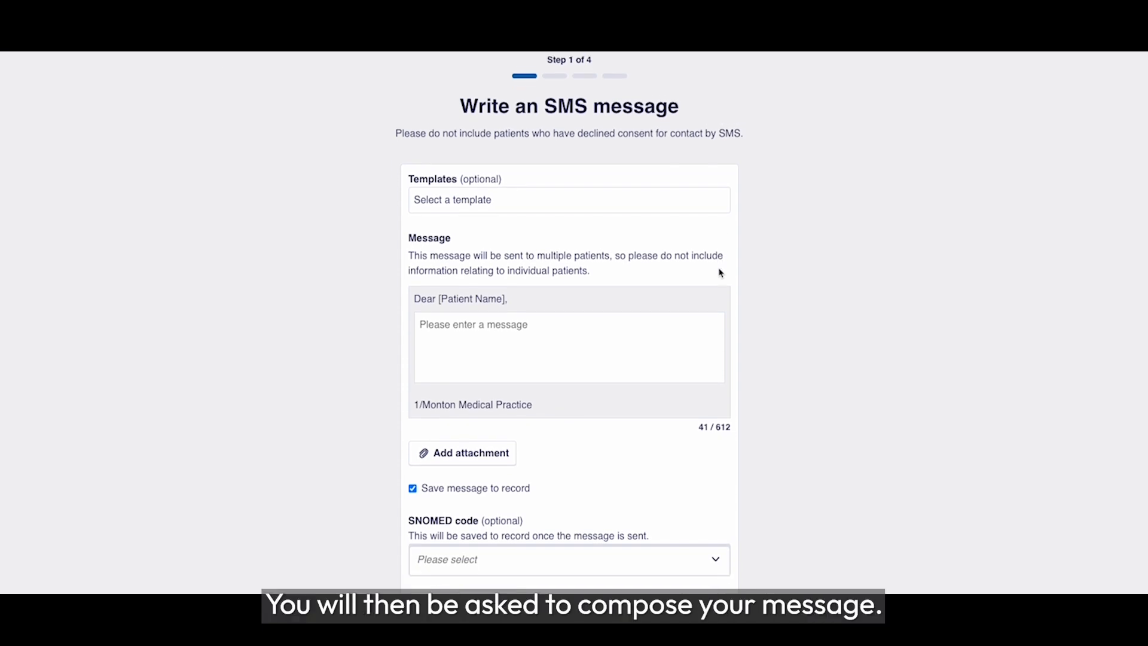
{"action": "left_click", "coordinate": [537, 319]}
{"action": "type", "text": "free text"}
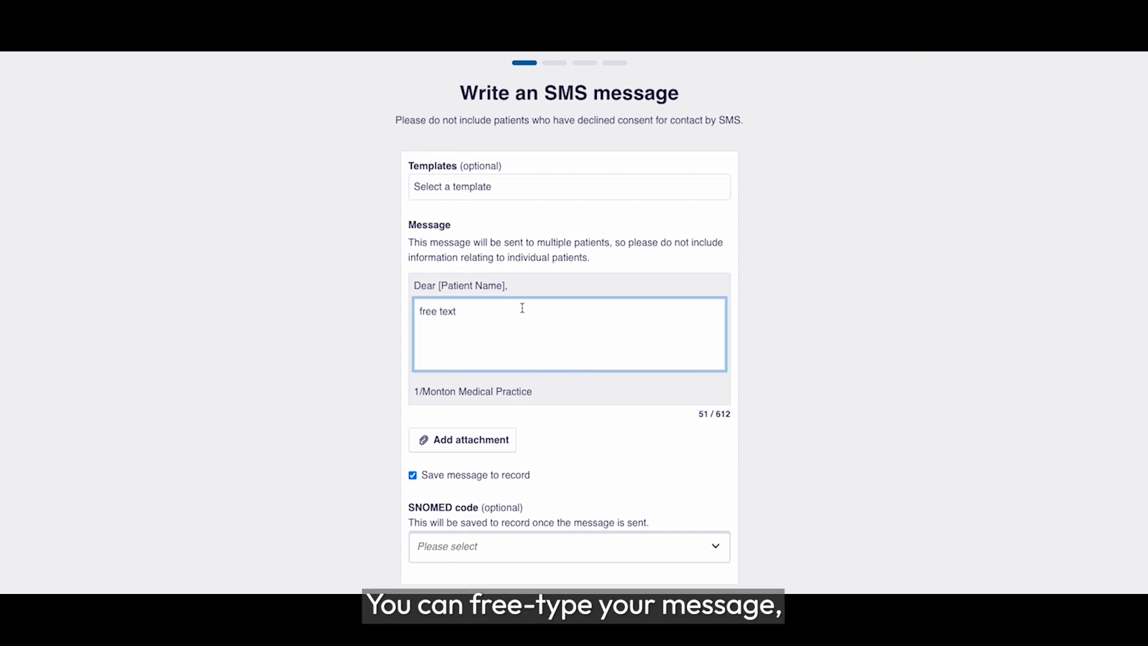
{"action": "left_click", "coordinate": [529, 227]}
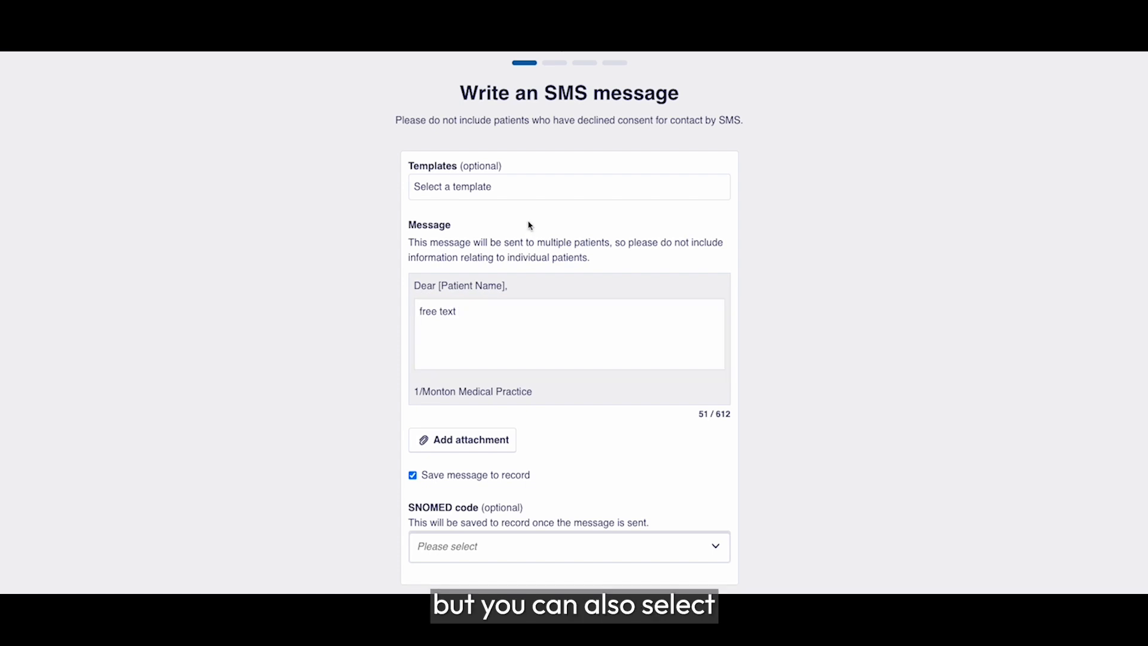
Fill the message from the personal custom template listed first under My templates and remove the blank line at its start.
{"action": "left_click", "coordinate": [499, 187]}
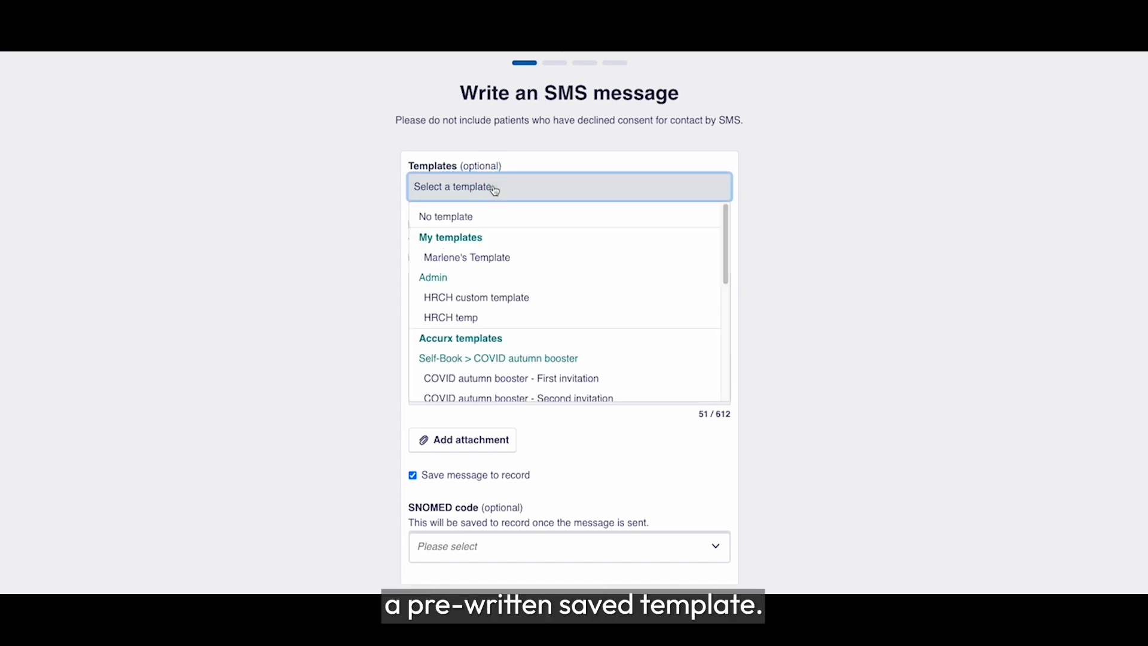
{"action": "left_click", "coordinate": [726, 257]}
{"action": "scroll", "coordinate": [712, 302], "scroll_direction": "down", "scroll_amount": 5}
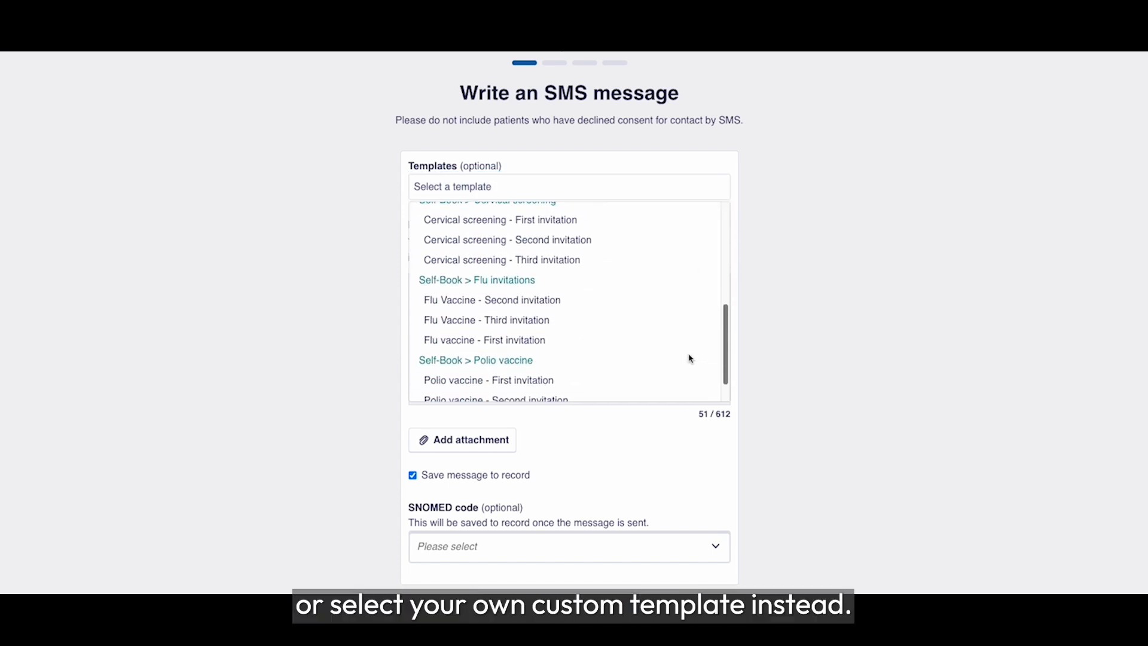
{"action": "scroll", "coordinate": [685, 371], "scroll_direction": "up", "scroll_amount": 6}
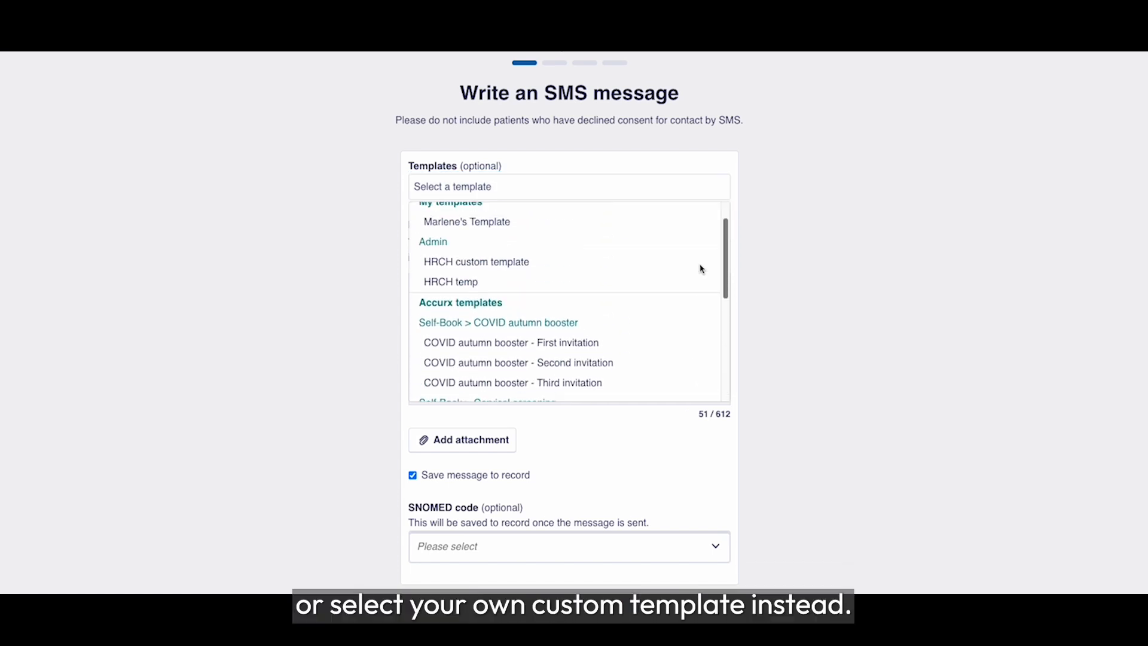
{"action": "left_click", "coordinate": [549, 262]}
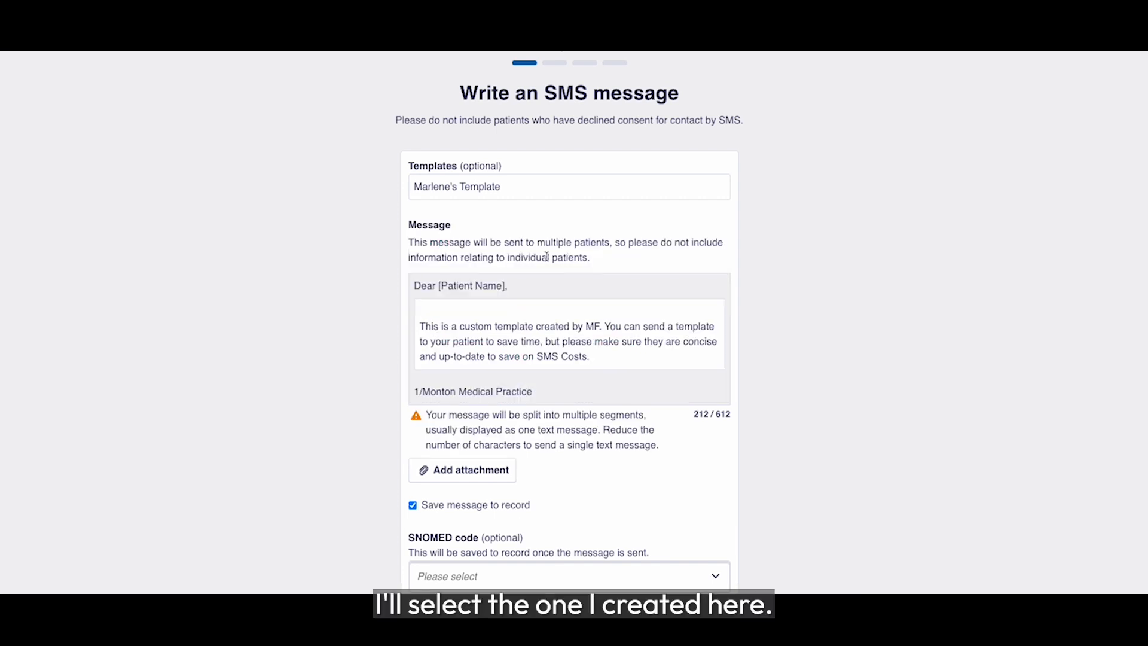
{"action": "left_click", "coordinate": [426, 323]}
{"action": "key", "text": "BackSpace"}
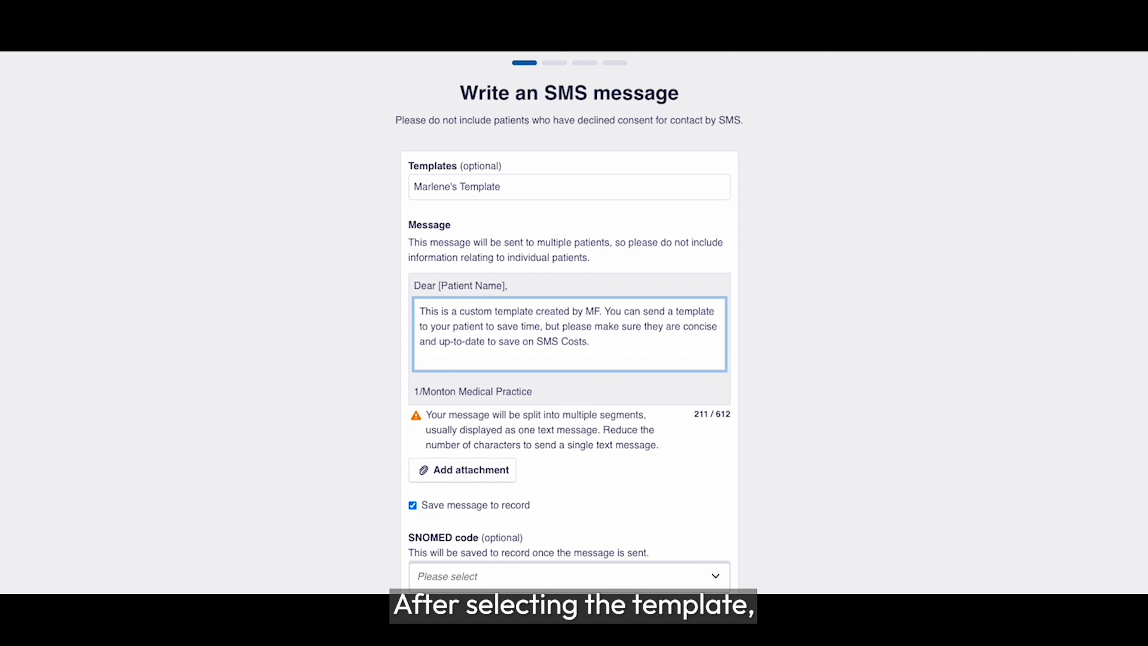
{"action": "left_click", "coordinate": [639, 447]}
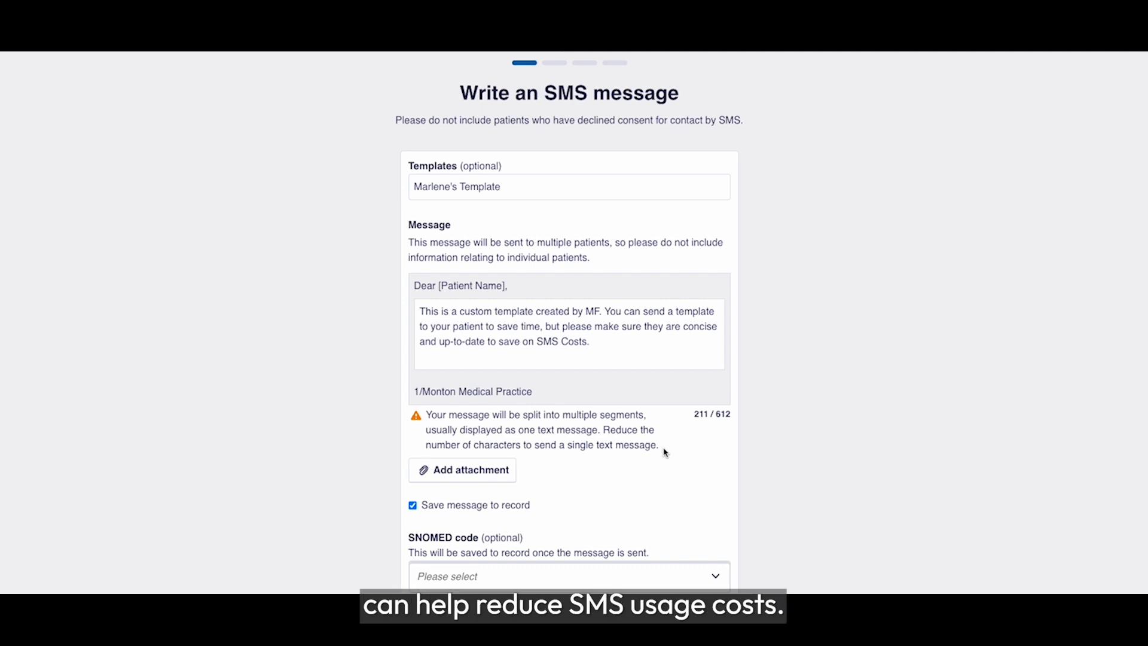
Attach NHS - Online Consultations.pdf to the message and turn off saving the message to the record.
{"action": "left_click_drag", "start_coordinate": [665, 452], "coordinate": [434, 411]}
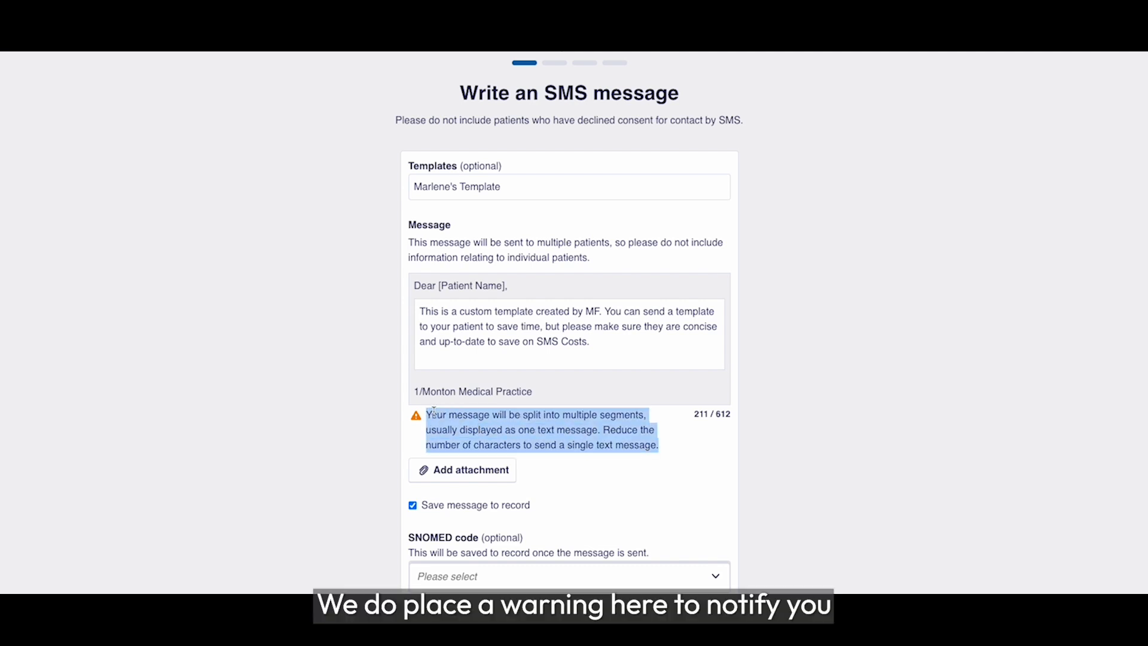
{"action": "left_click", "coordinate": [532, 466]}
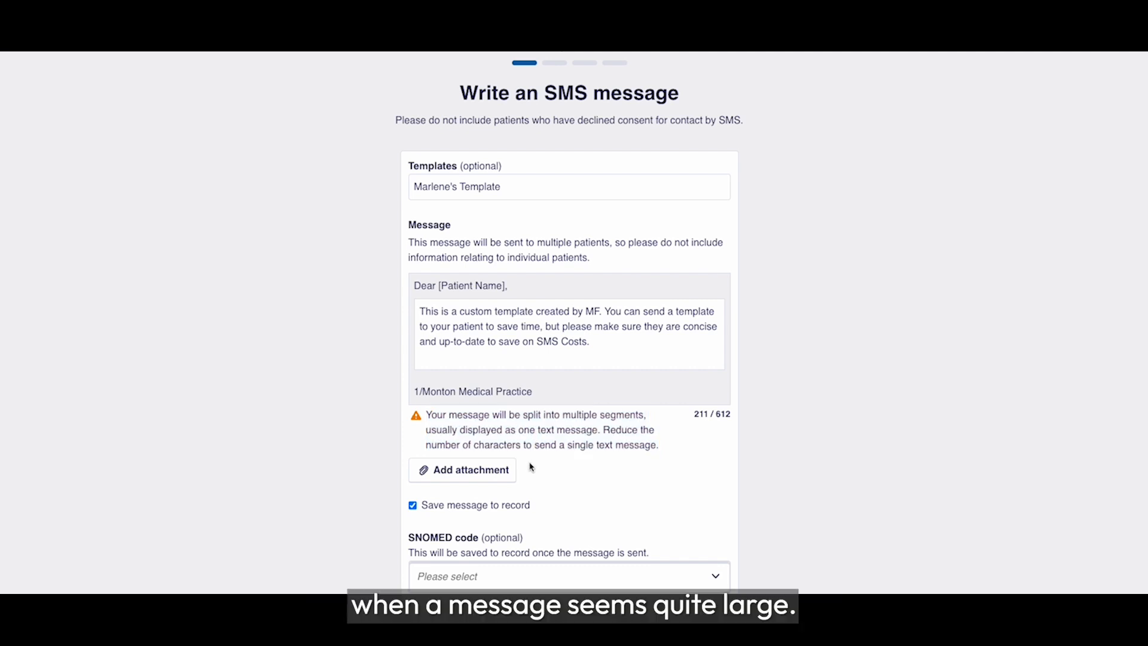
{"action": "left_click", "coordinate": [499, 479]}
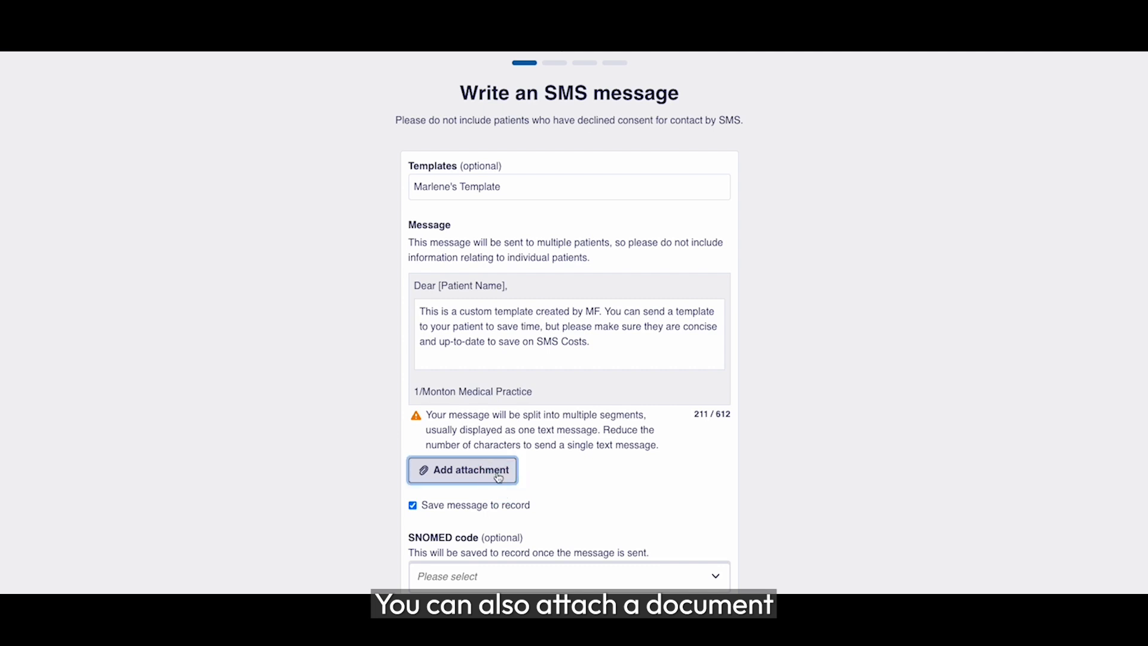
{"action": "double_click", "coordinate": [631, 127]}
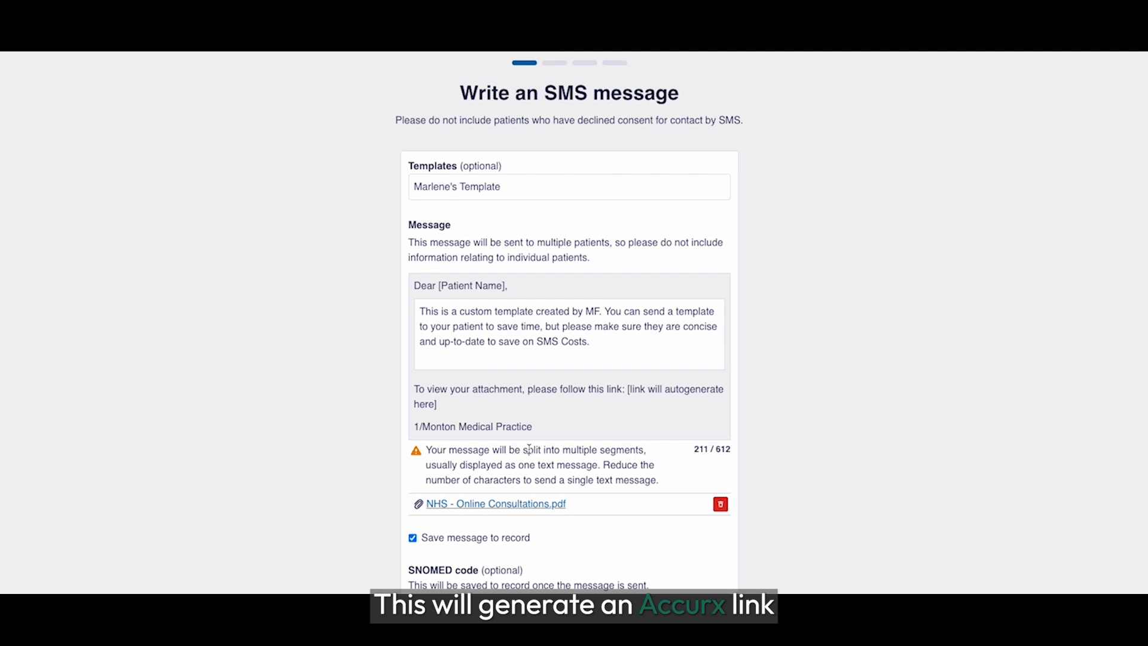
{"action": "left_click", "coordinate": [563, 509]}
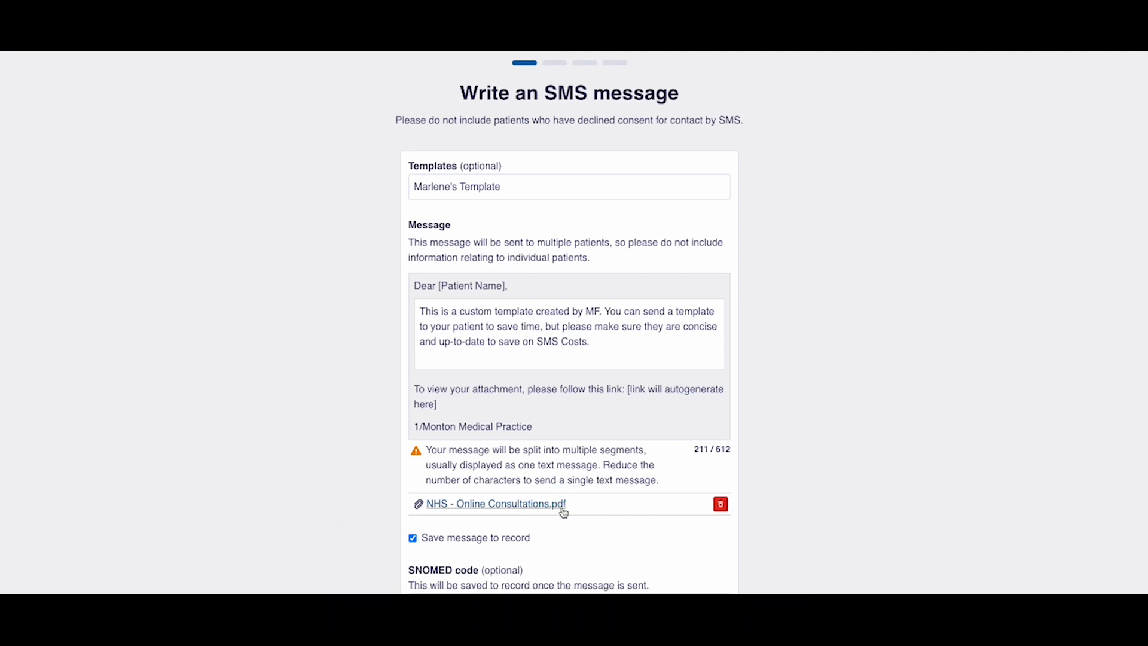
{"action": "left_click", "coordinate": [413, 537]}
{"action": "left_click", "coordinate": [412, 540]}
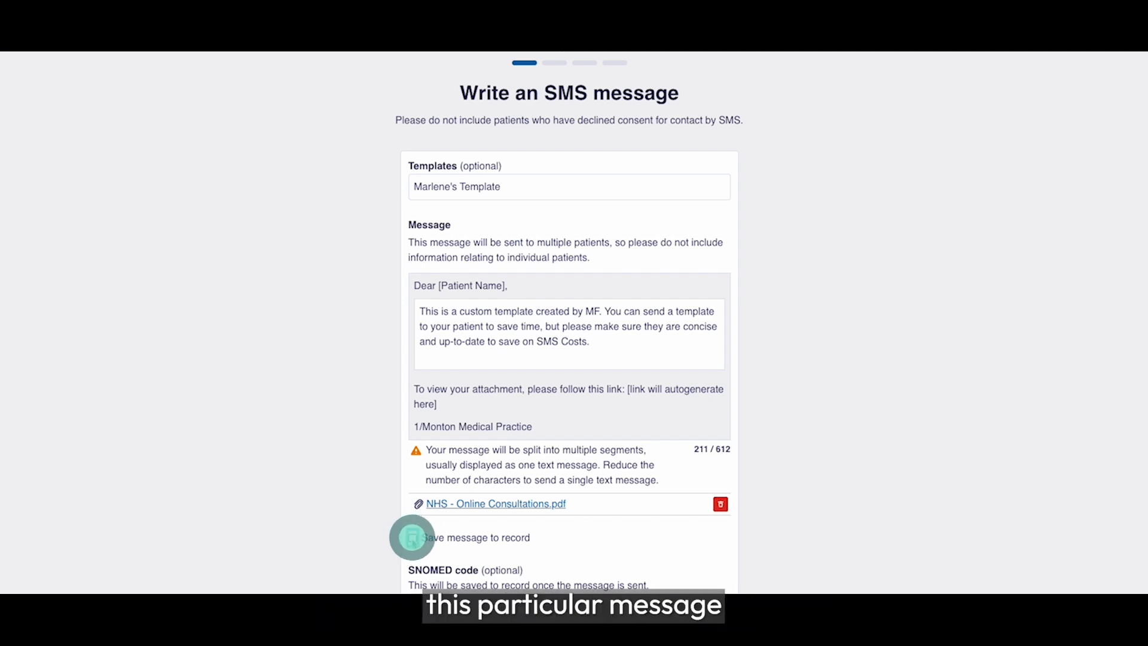
Search the SNOMED codes for "admin" and assign Administration note to the message.
{"action": "scroll", "coordinate": [418, 538], "scroll_direction": "down", "scroll_amount": 1}
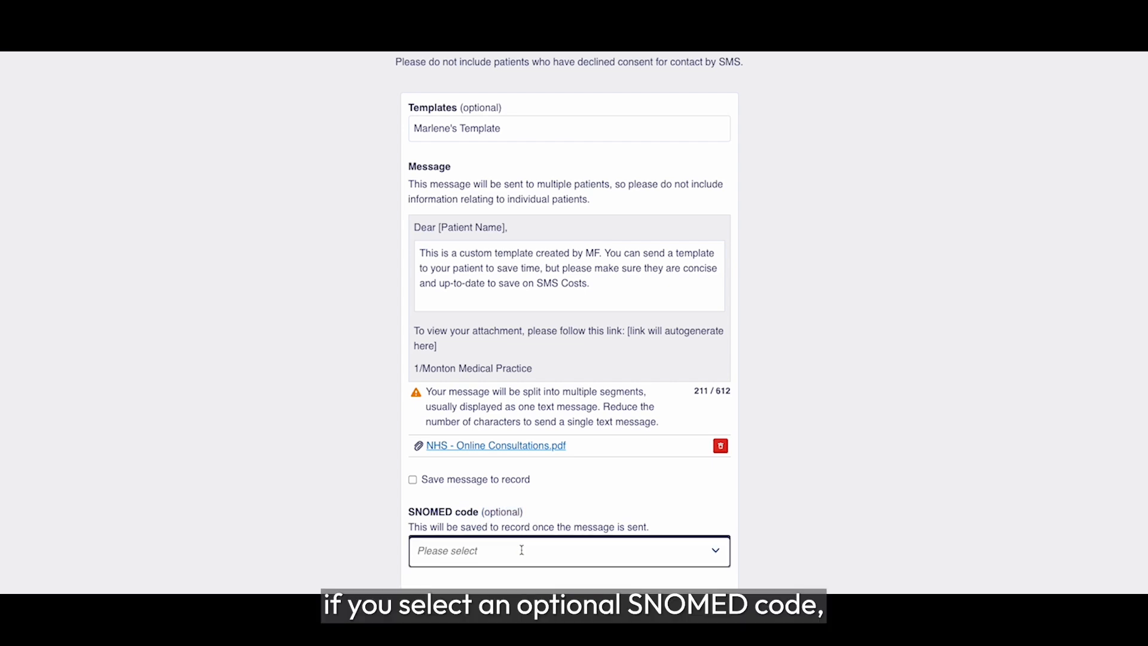
{"action": "scroll", "coordinate": [534, 549], "scroll_direction": "down", "scroll_amount": 1}
{"action": "left_click", "coordinate": [531, 533]}
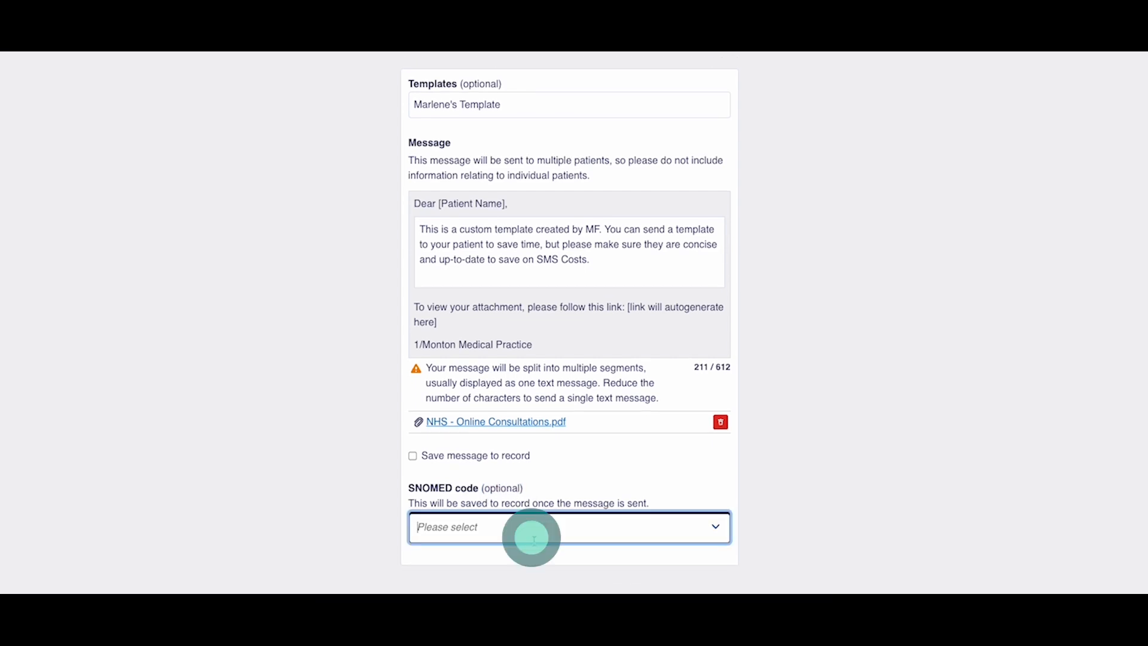
{"action": "scroll", "coordinate": [534, 541], "scroll_direction": "down", "scroll_amount": 1}
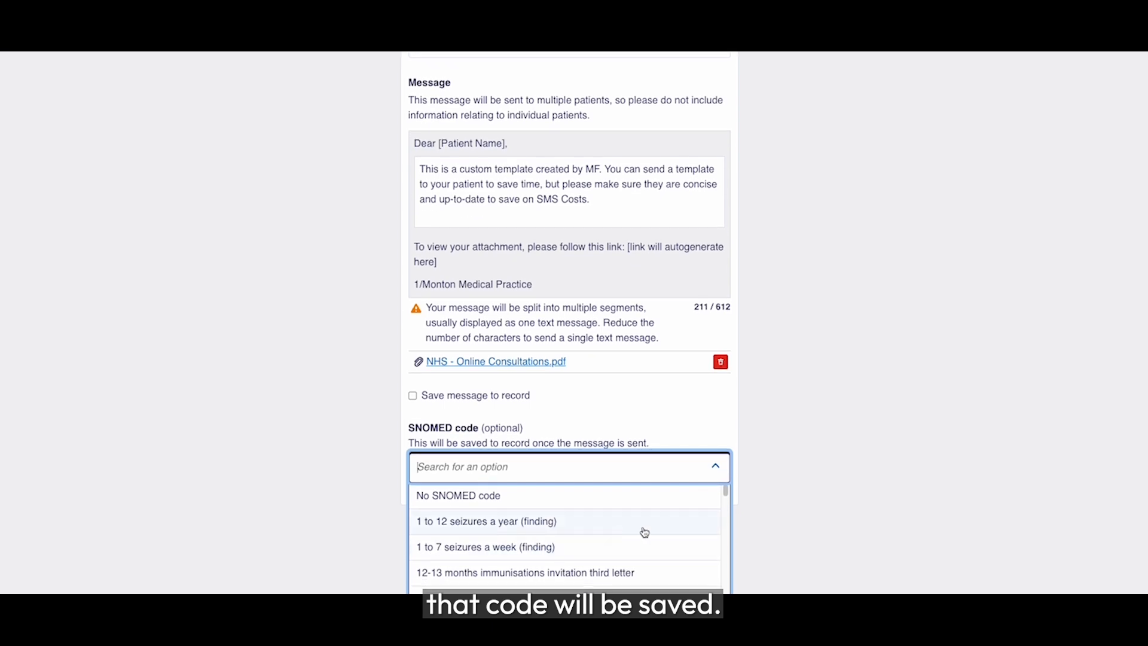
{"action": "scroll", "coordinate": [727, 503], "scroll_direction": "down", "scroll_amount": 1}
{"action": "left_click_drag", "start_coordinate": [727, 503], "coordinate": [715, 527]}
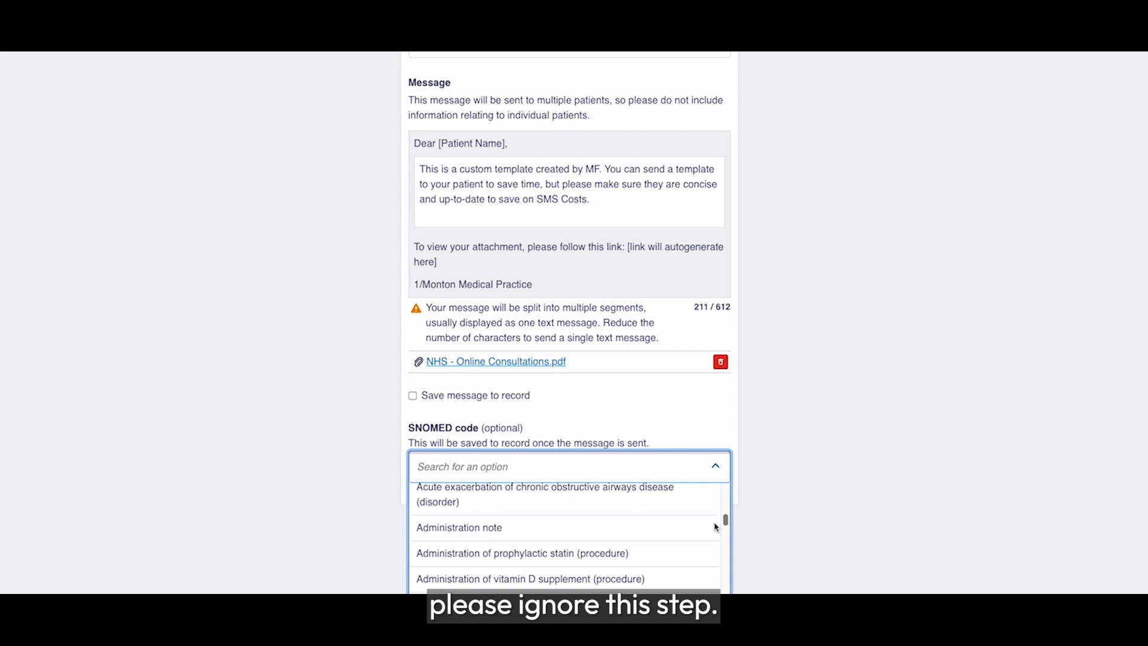
{"action": "left_click", "coordinate": [613, 462]}
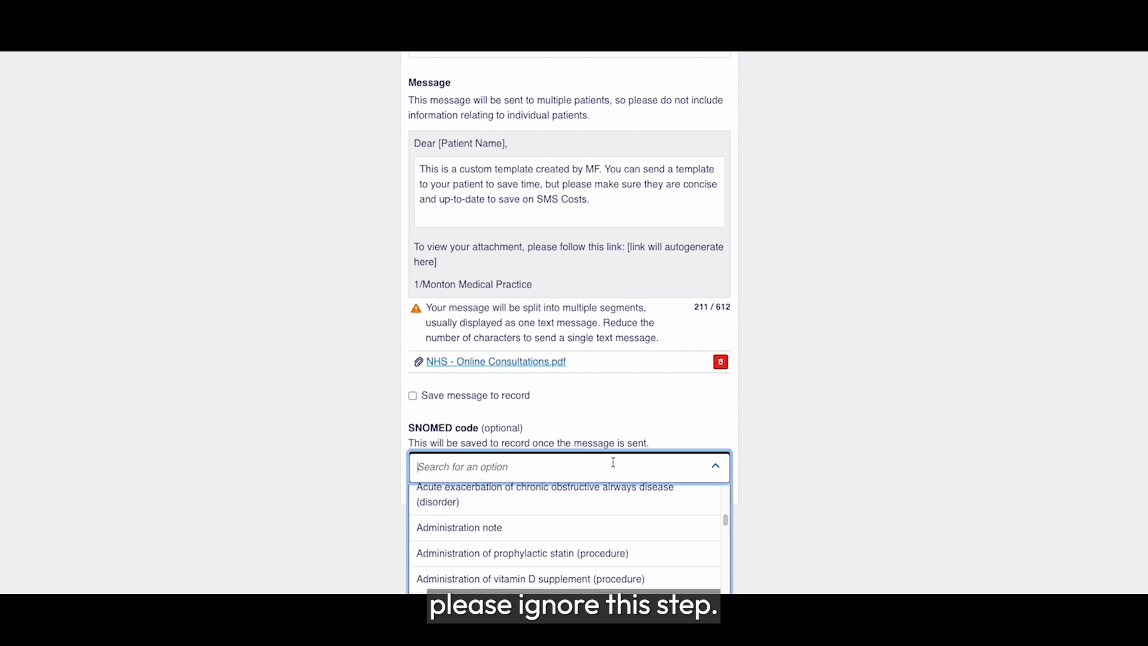
{"action": "type", "text": "admin"}
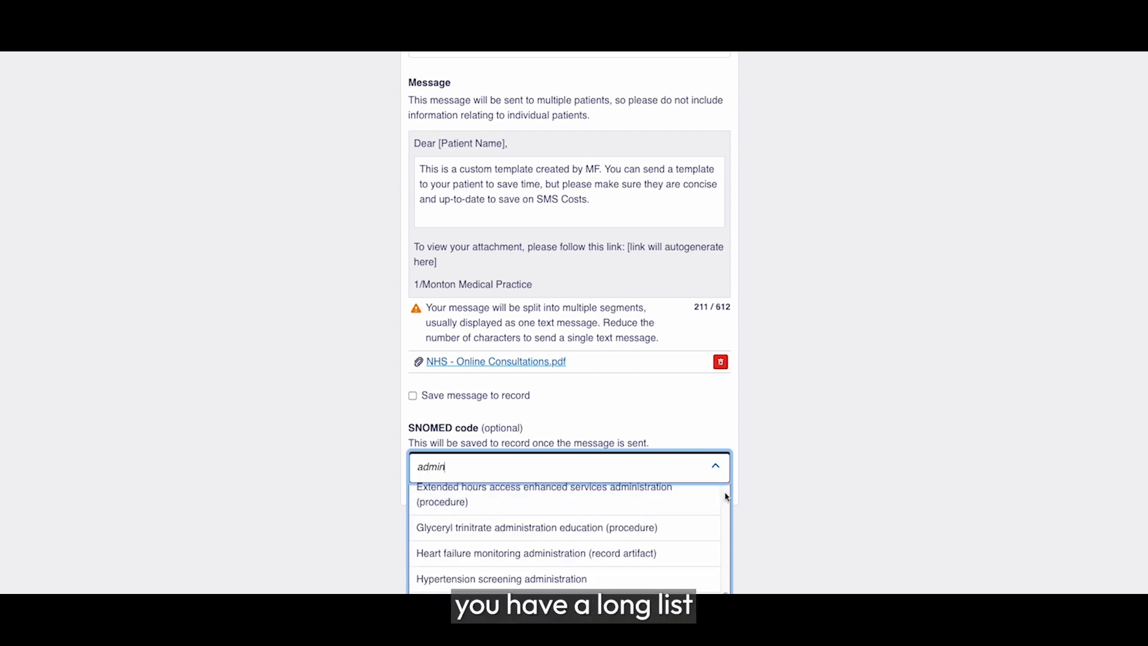
{"action": "scroll", "coordinate": [727, 499], "scroll_direction": "up", "scroll_amount": 10}
{"action": "scroll", "coordinate": [727, 498], "scroll_direction": "up", "scroll_amount": 2}
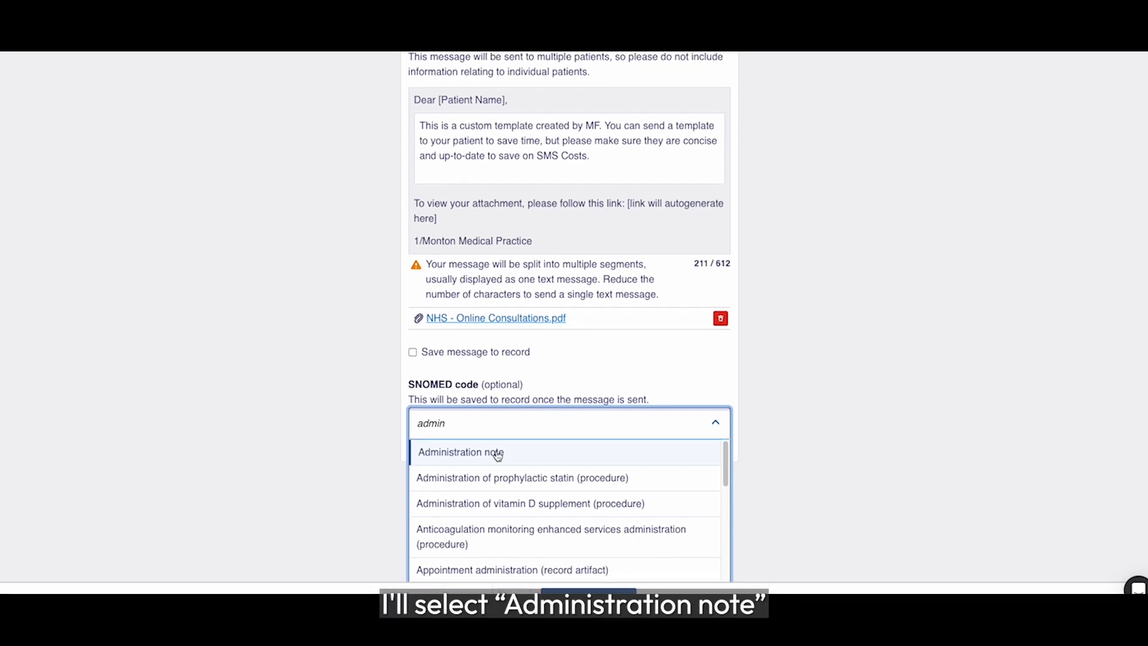
{"action": "left_click", "coordinate": [497, 431]}
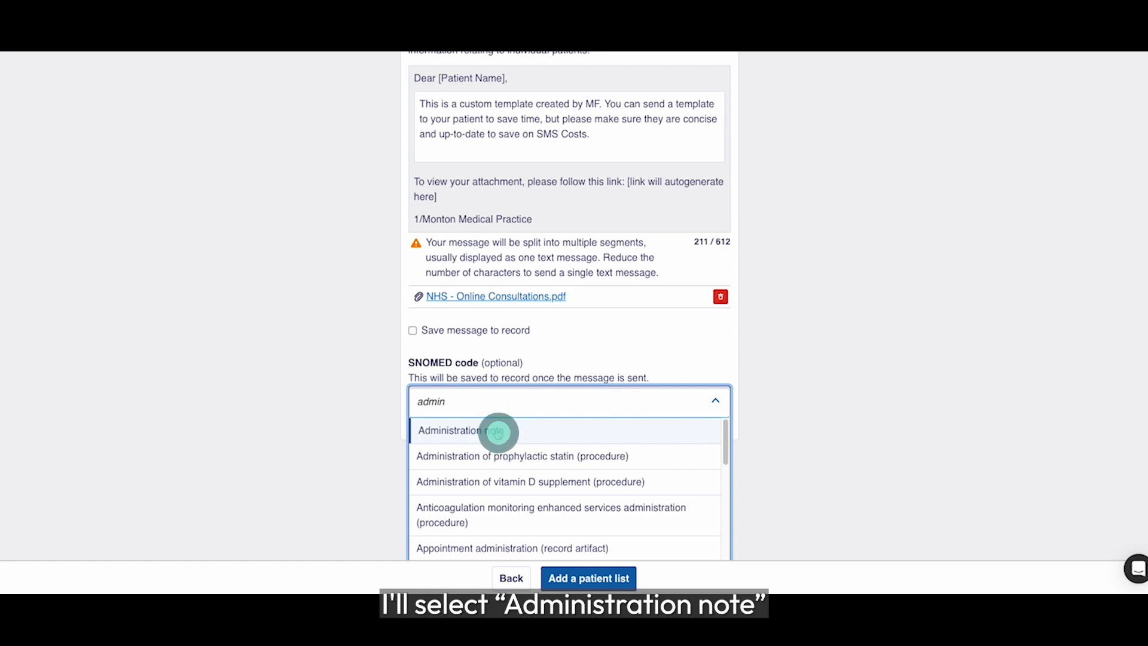
{"action": "left_click", "coordinate": [537, 453]}
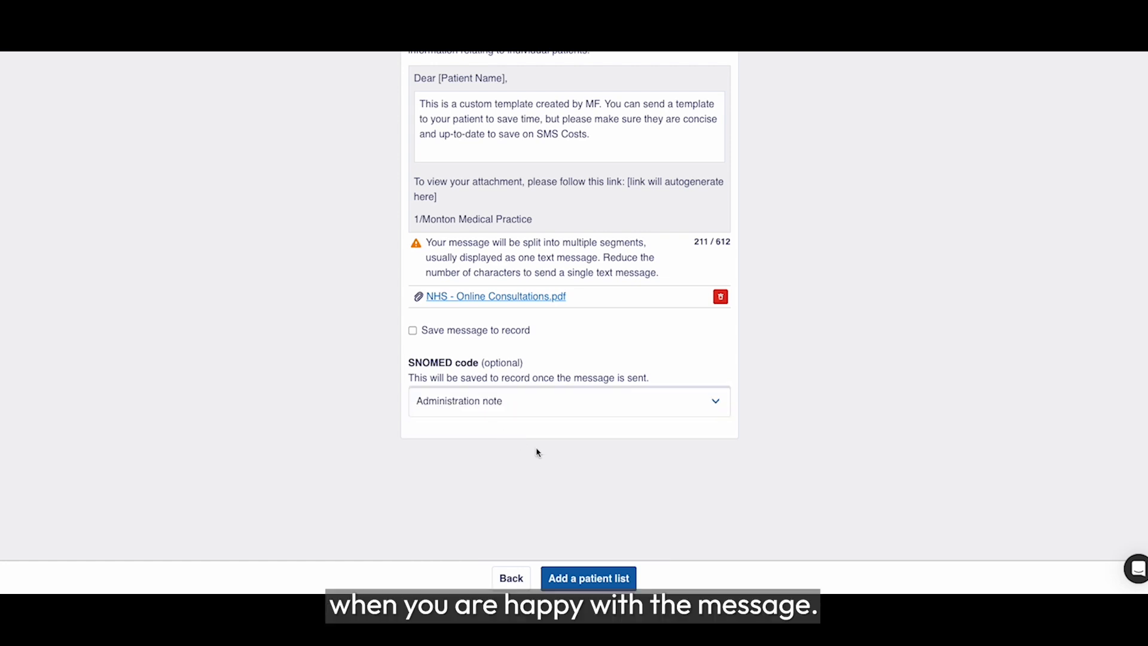
Upload a patient list file for the batch and continue to the message scheduling stage.
{"action": "left_click", "coordinate": [620, 586]}
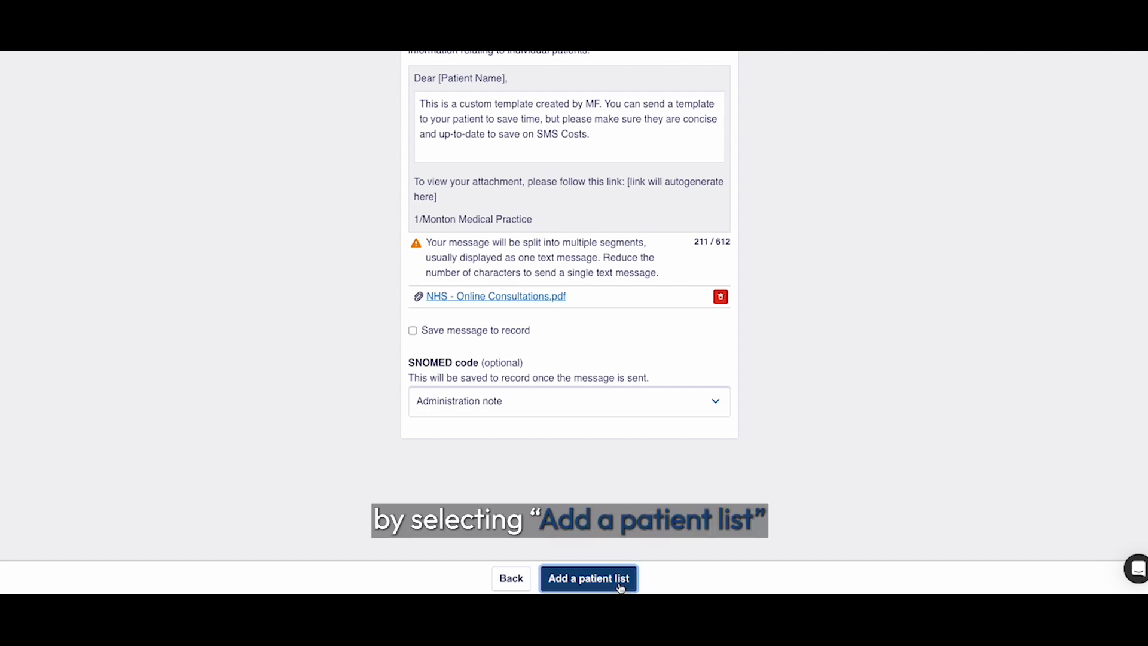
{"action": "left_click", "coordinate": [620, 587]}
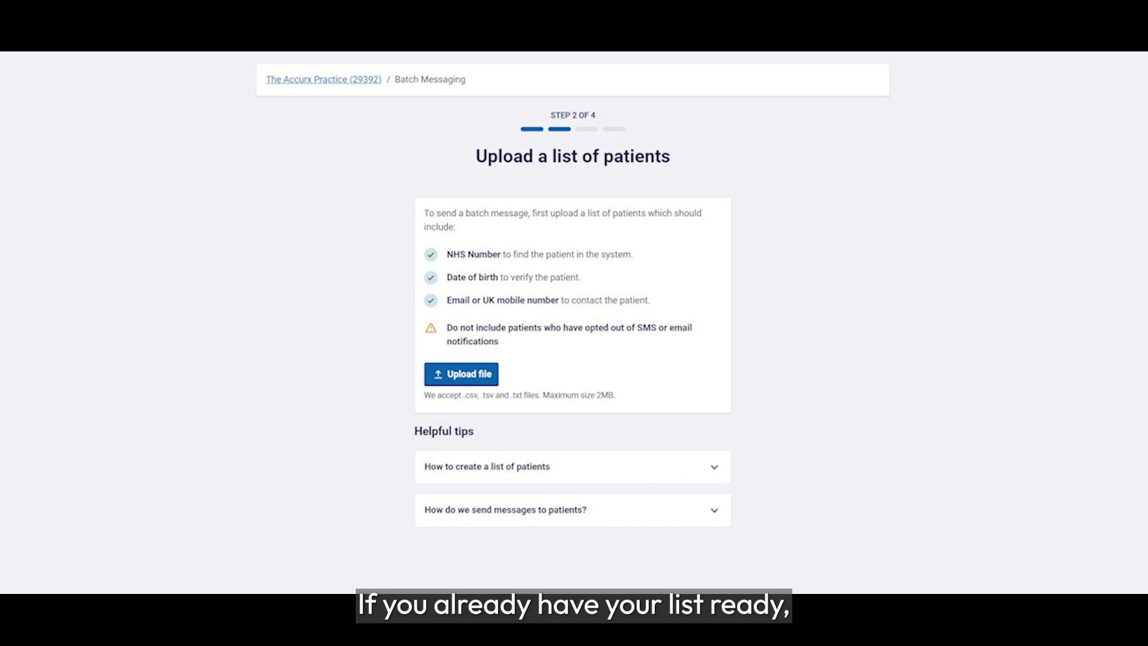
{"action": "left_click", "coordinate": [462, 373]}
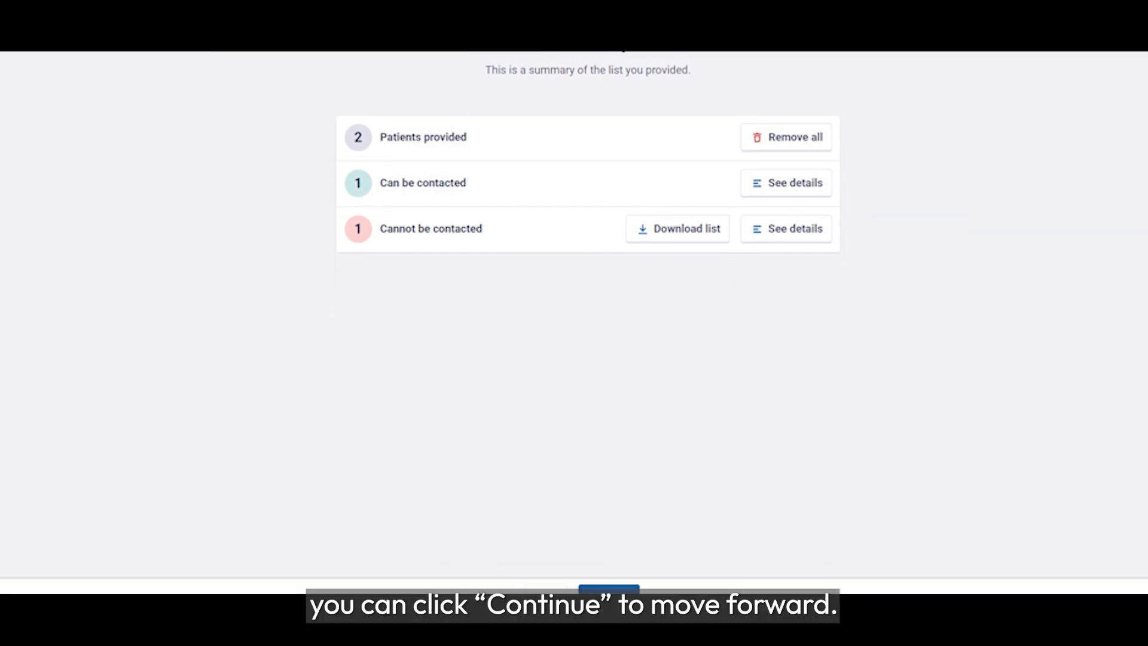
{"action": "left_click", "coordinate": [608, 575]}
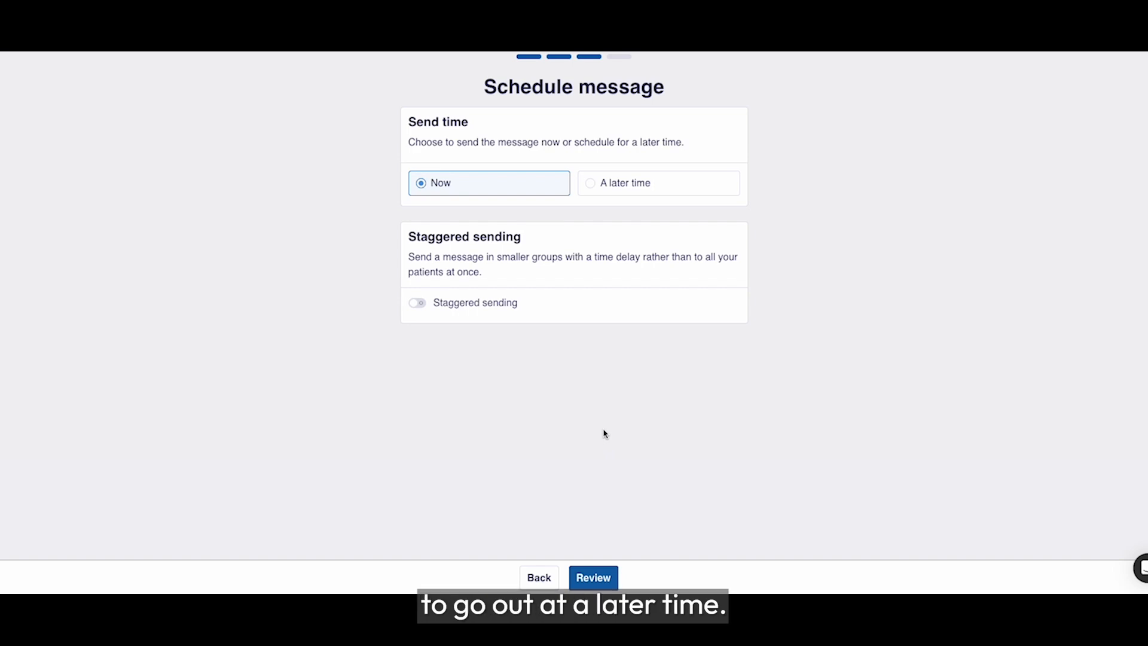
Schedule the message to go out at a later time, on 25/09/2023 at 4pm.
{"action": "left_click", "coordinate": [601, 190]}
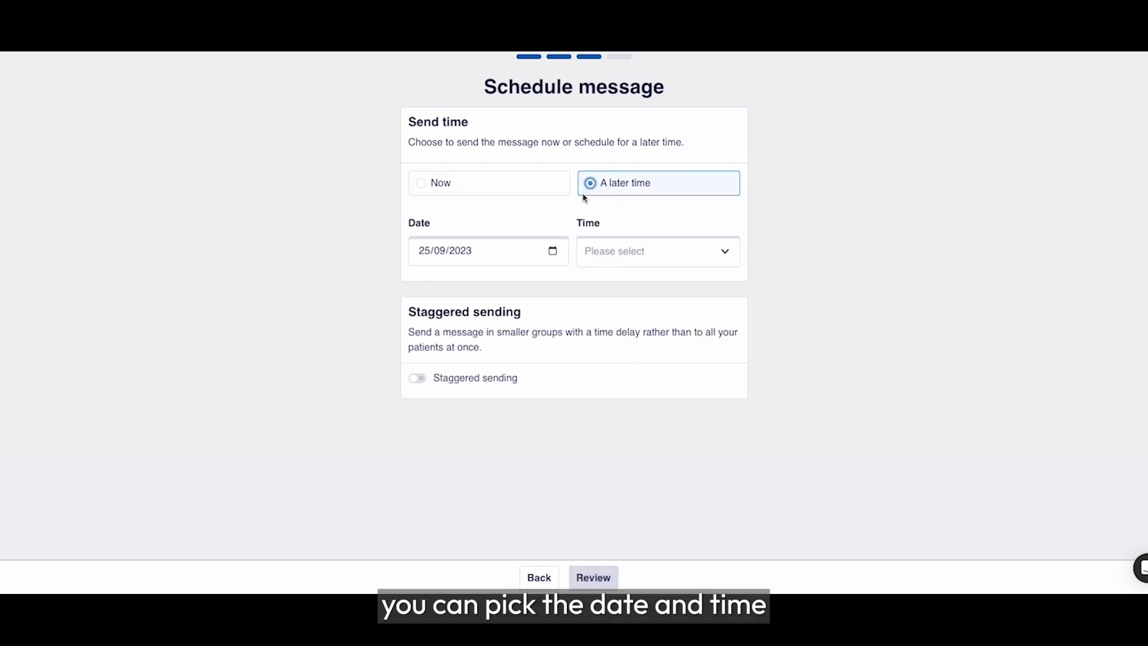
{"action": "left_click", "coordinate": [550, 251]}
{"action": "left_click", "coordinate": [605, 251]}
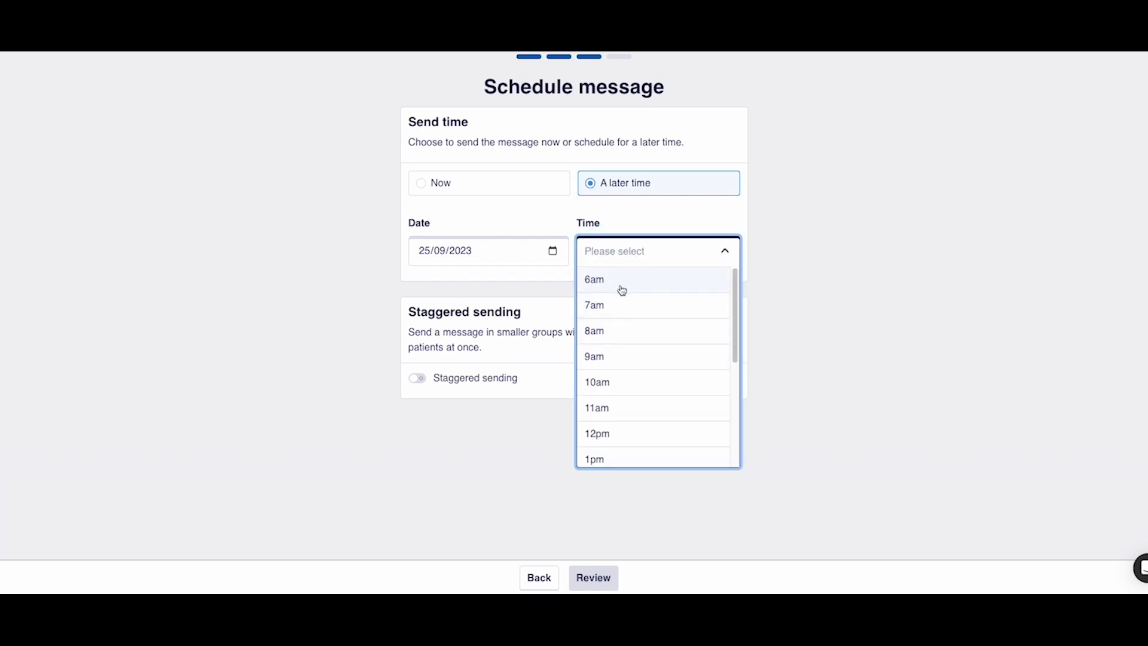
{"action": "scroll", "coordinate": [610, 407], "scroll_direction": "down", "scroll_amount": 2}
{"action": "left_click", "coordinate": [594, 408]}
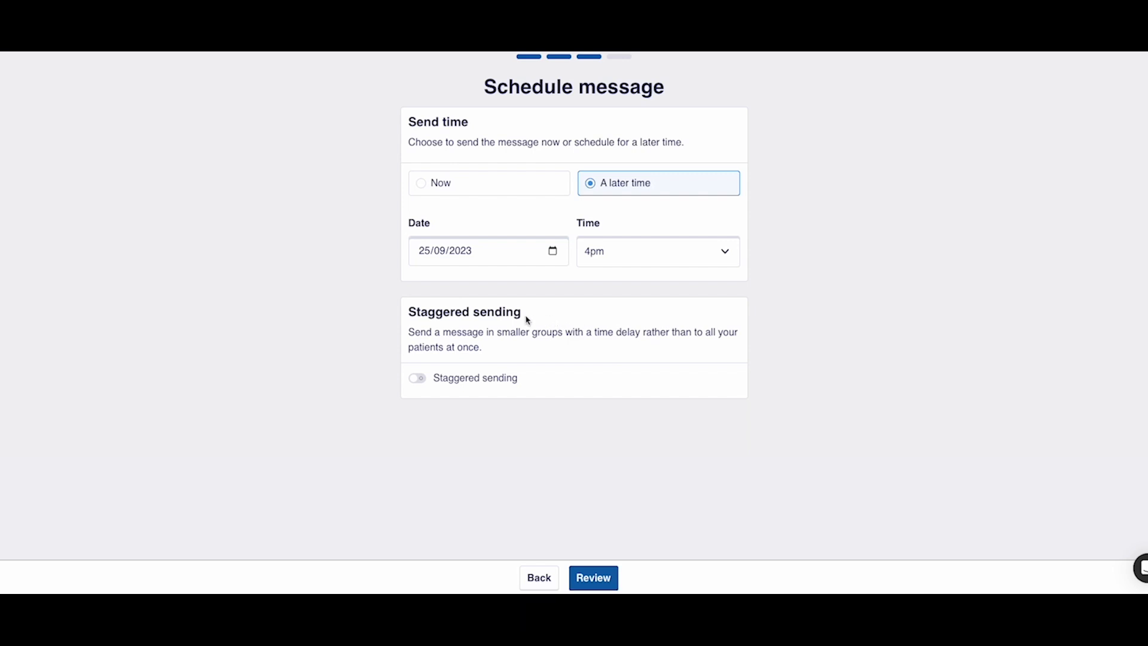
Turn on staggered sending and spread the batch over 3 working days.
{"action": "left_click", "coordinate": [419, 379]}
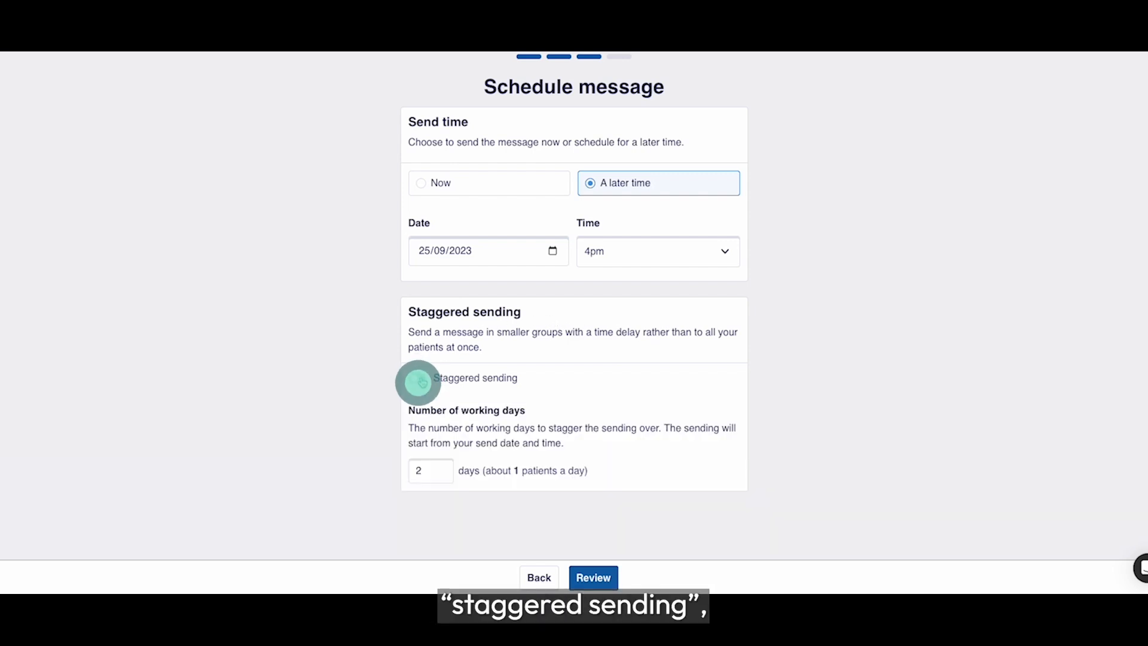
{"action": "left_click", "coordinate": [443, 470]}
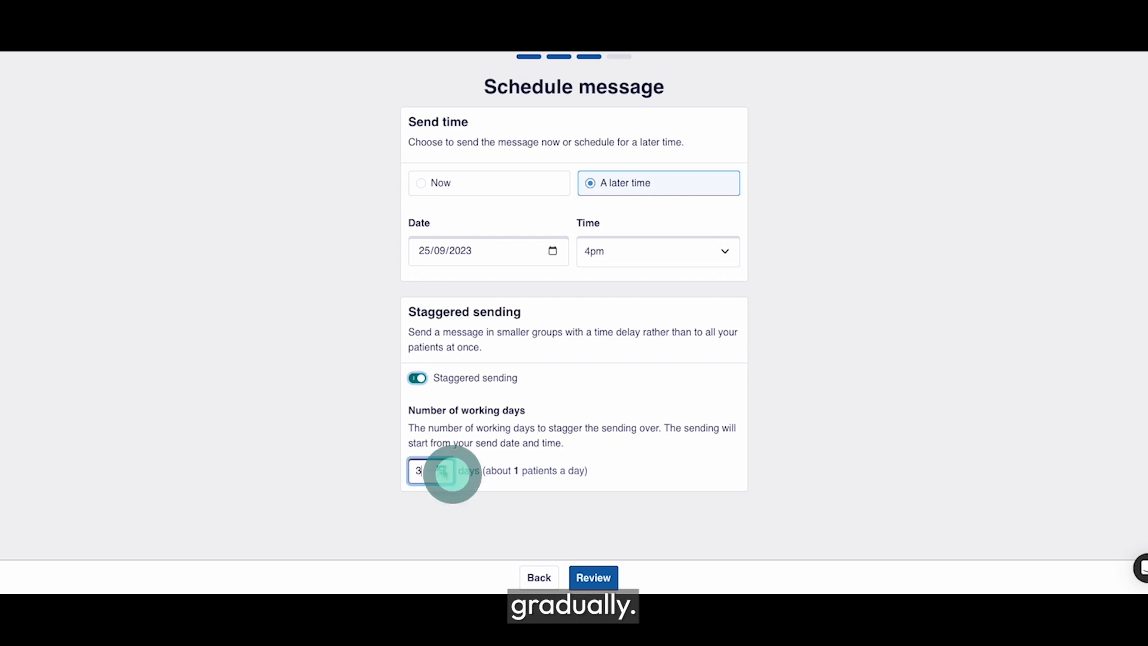
{"action": "left_click", "coordinate": [466, 482]}
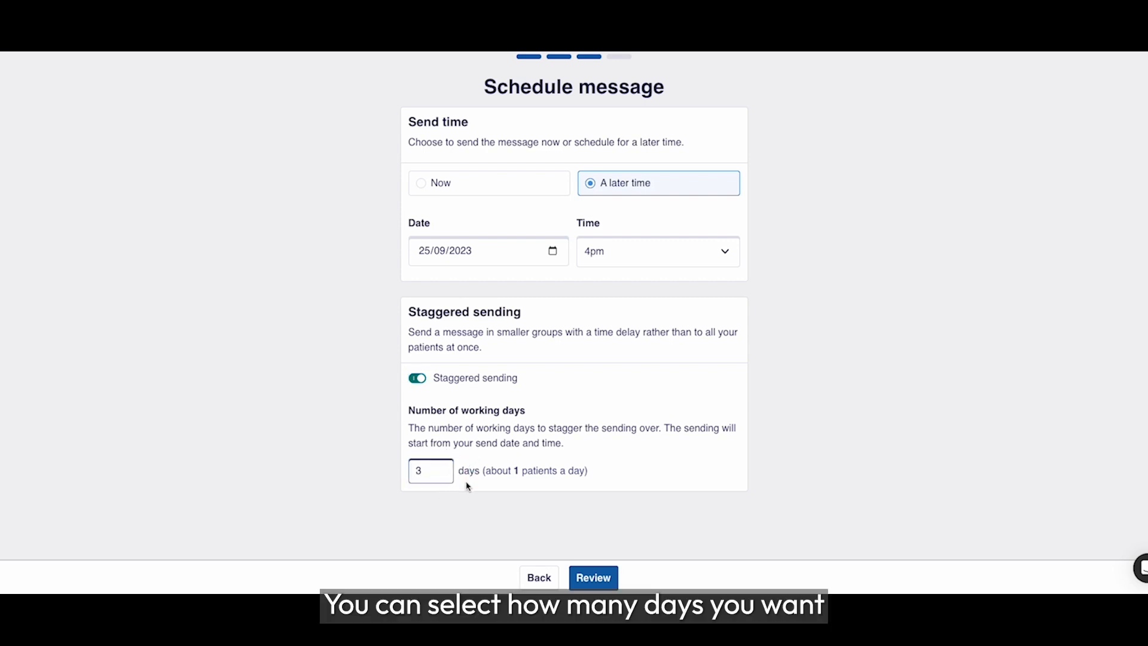
{"action": "left_click_drag", "start_coordinate": [514, 472], "coordinate": [593, 479]}
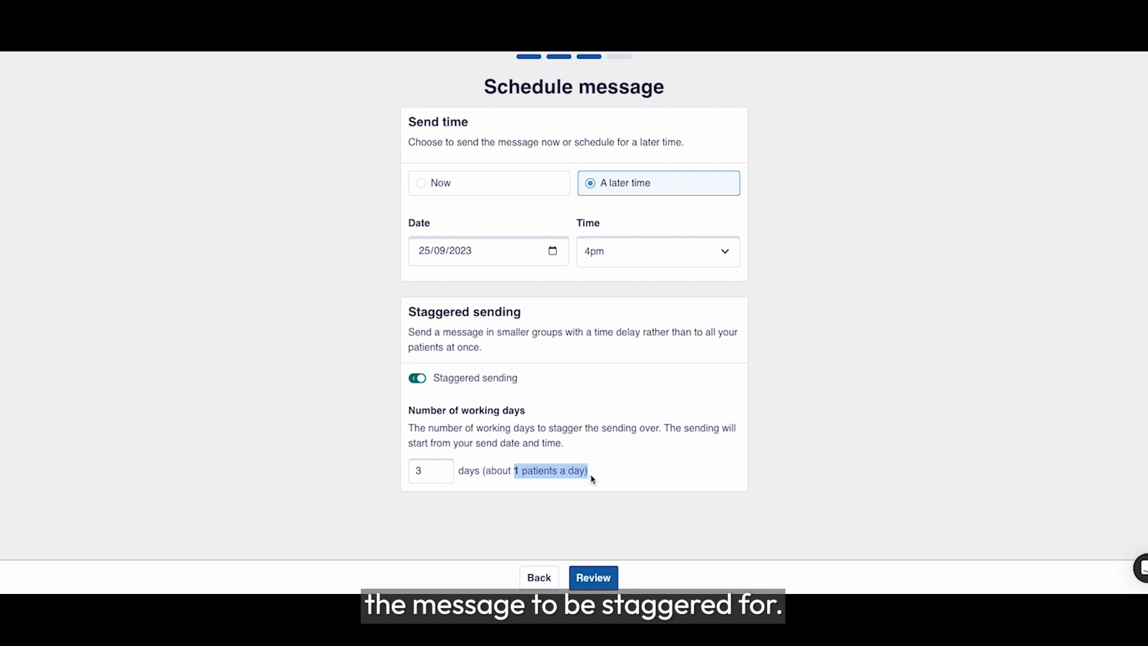
{"action": "left_click", "coordinate": [592, 479]}
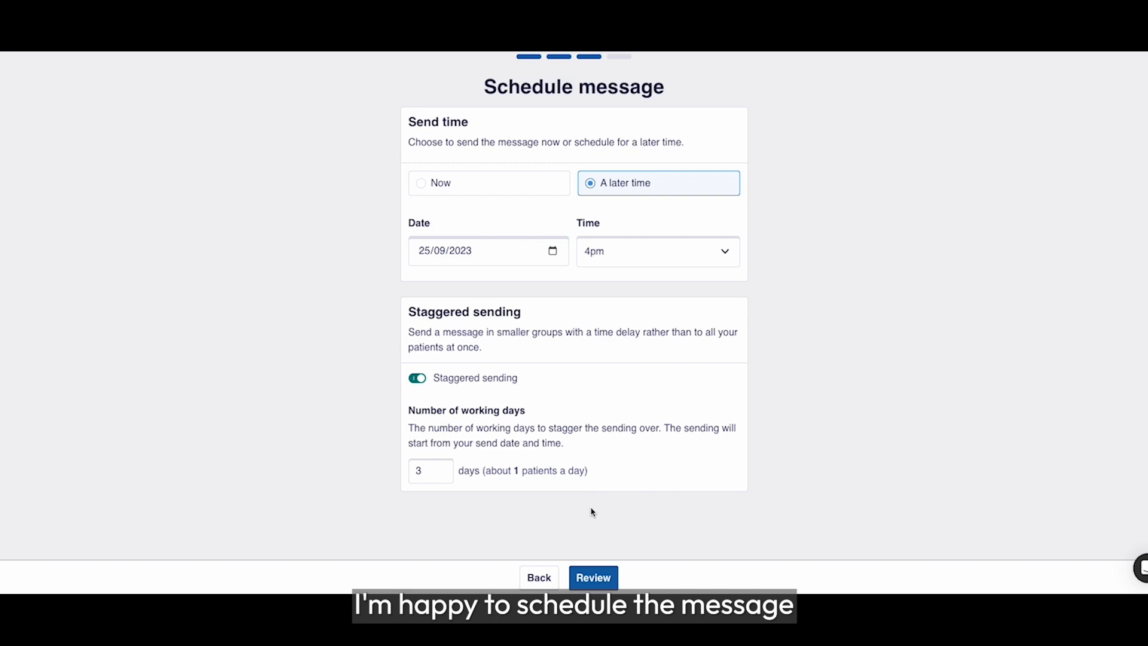
Review and save the scheduled batch message, and open its details in the list of batch messages.
{"action": "left_click", "coordinate": [592, 577]}
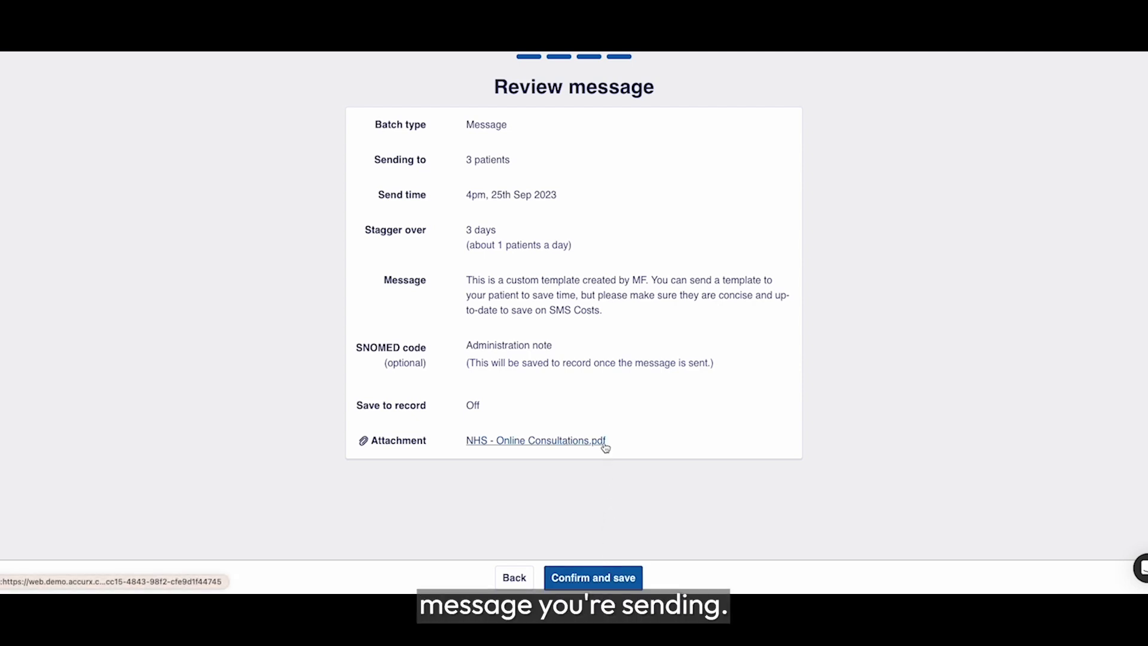
{"action": "left_click", "coordinate": [599, 588]}
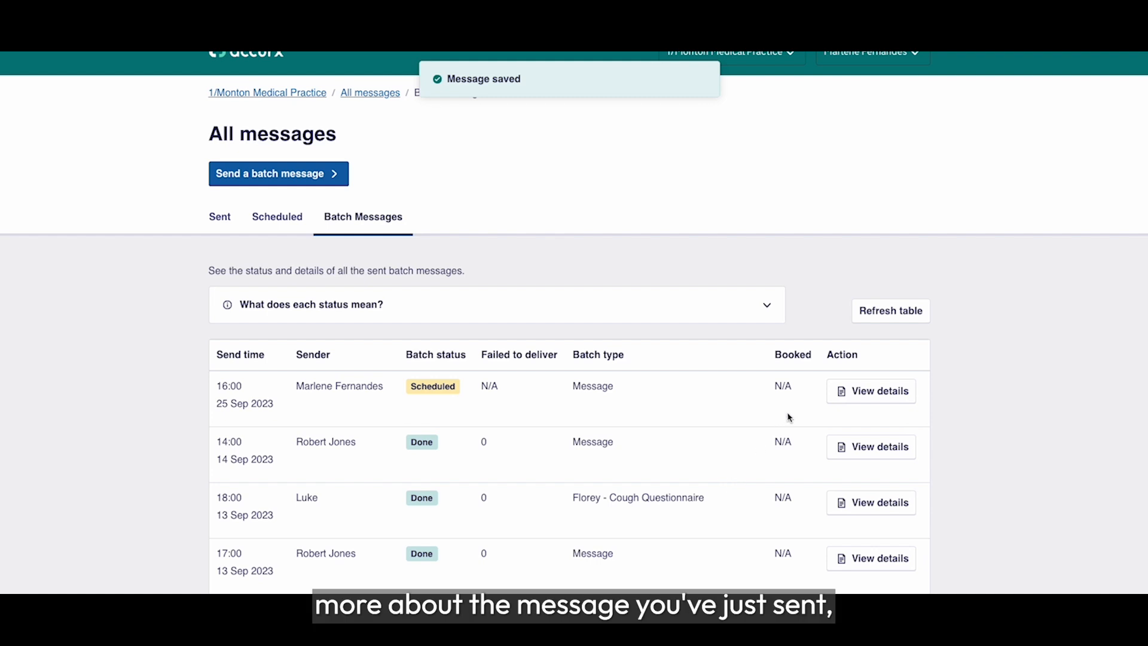
{"action": "left_click", "coordinate": [856, 400]}
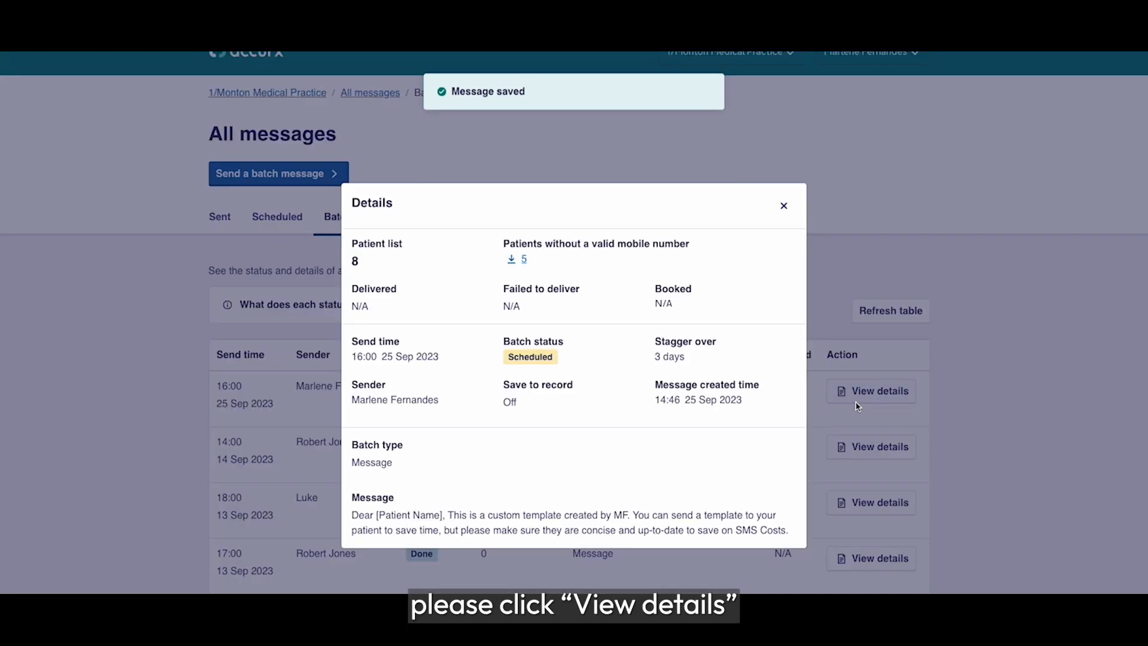